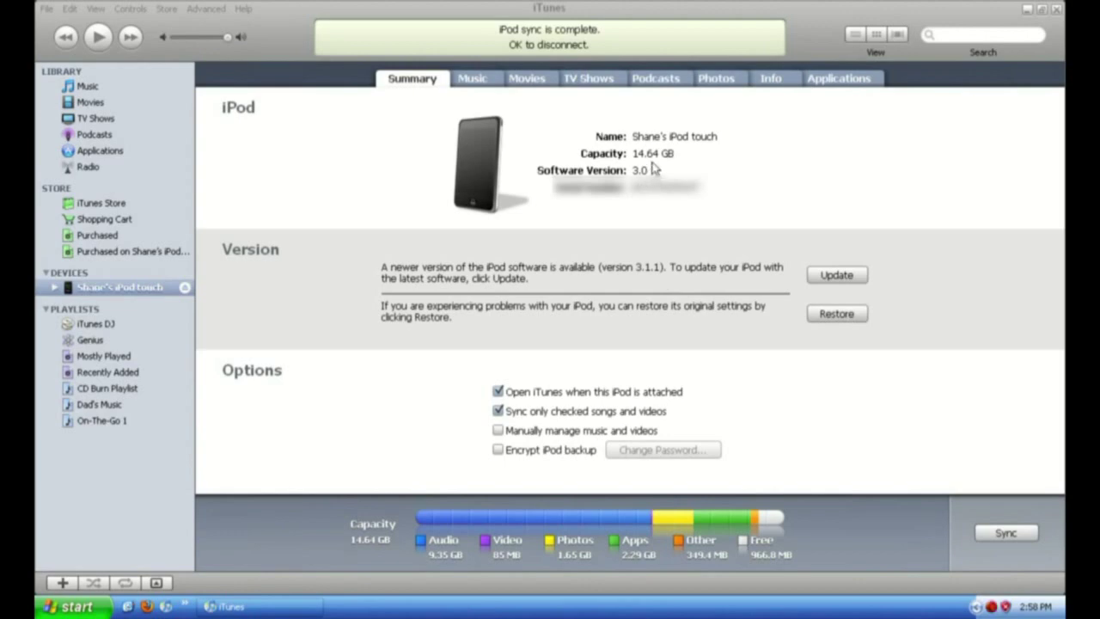
# Step: Confirm the iPod touch update to 3.1.1 and view its iPhone OS release notes
pyautogui.click(827, 275)
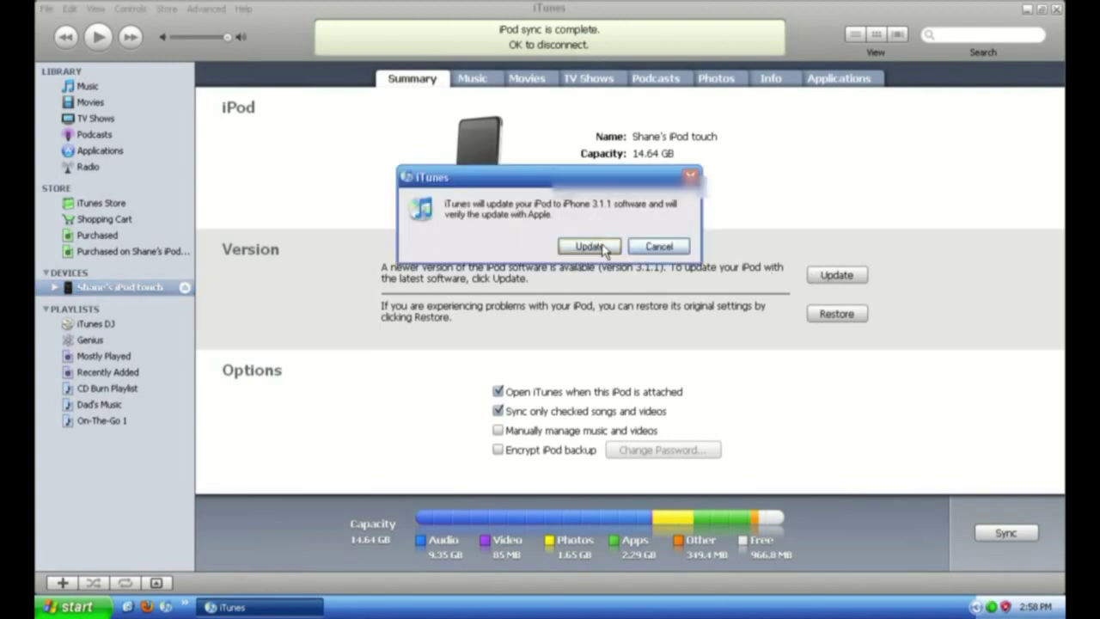
pyautogui.click(604, 247)
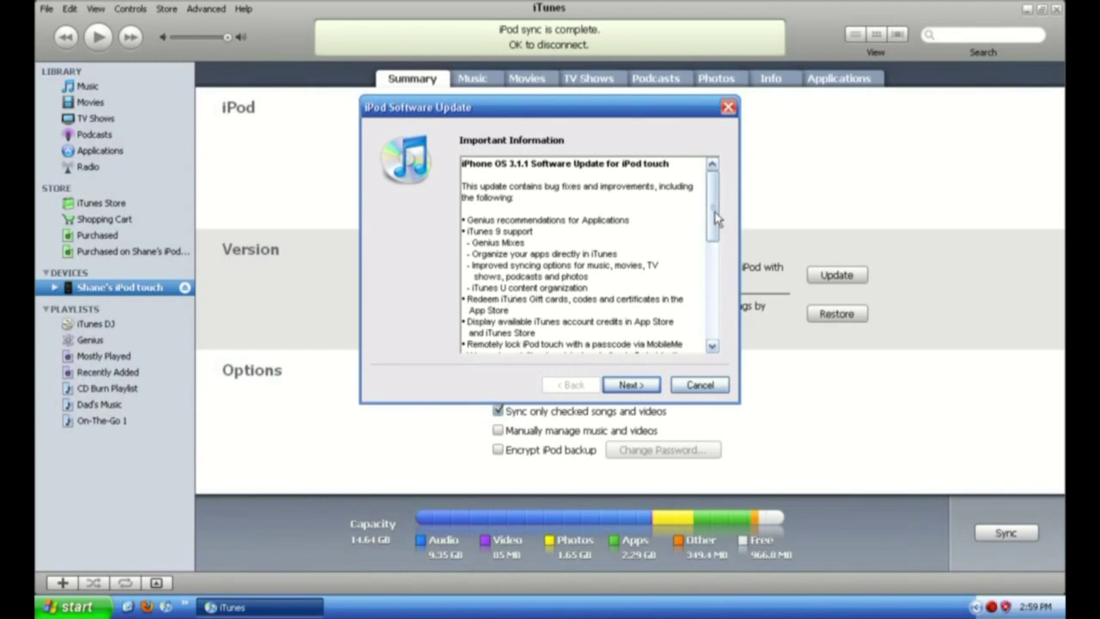
pyautogui.moveTo(716, 217); pyautogui.dragTo(716, 247)
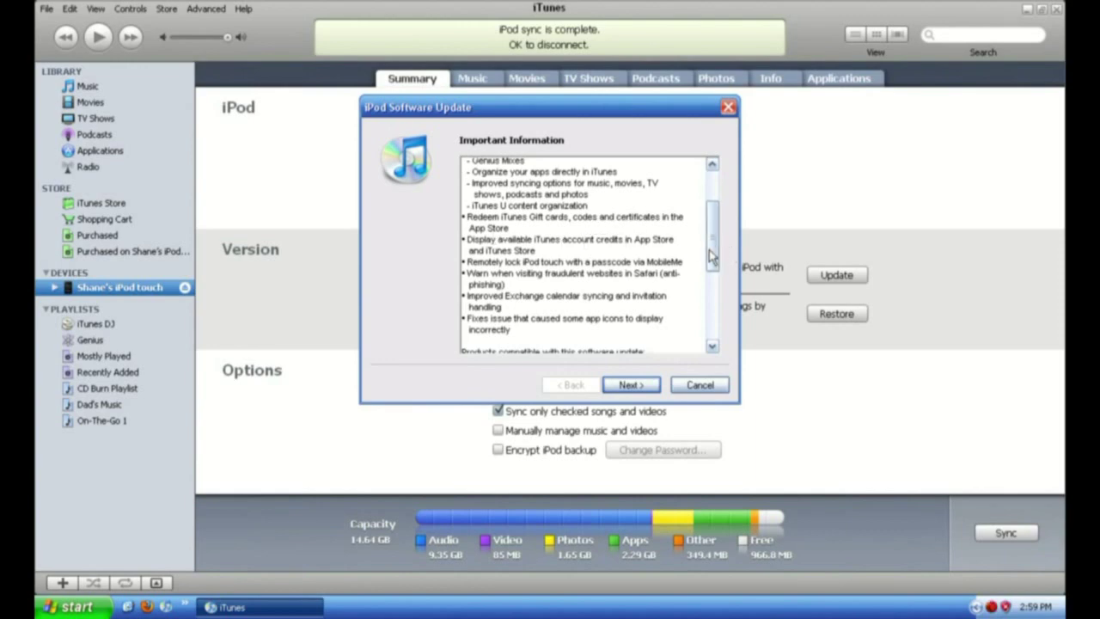
pyautogui.moveTo(712, 254); pyautogui.dragTo(712, 265)
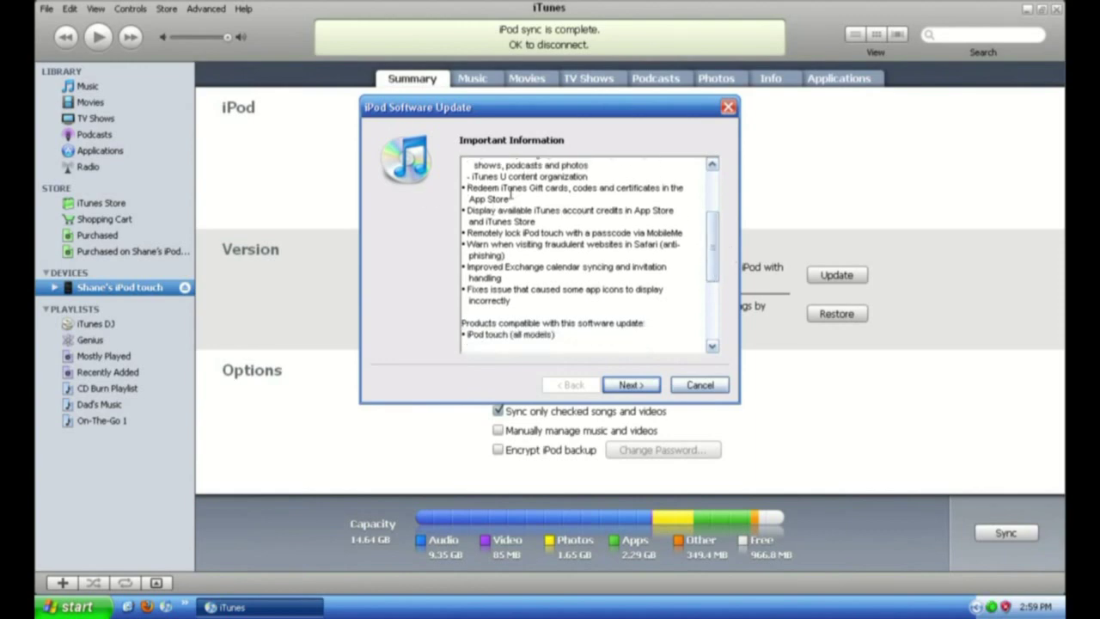
pyautogui.moveTo(510, 200); pyautogui.dragTo(469, 188)
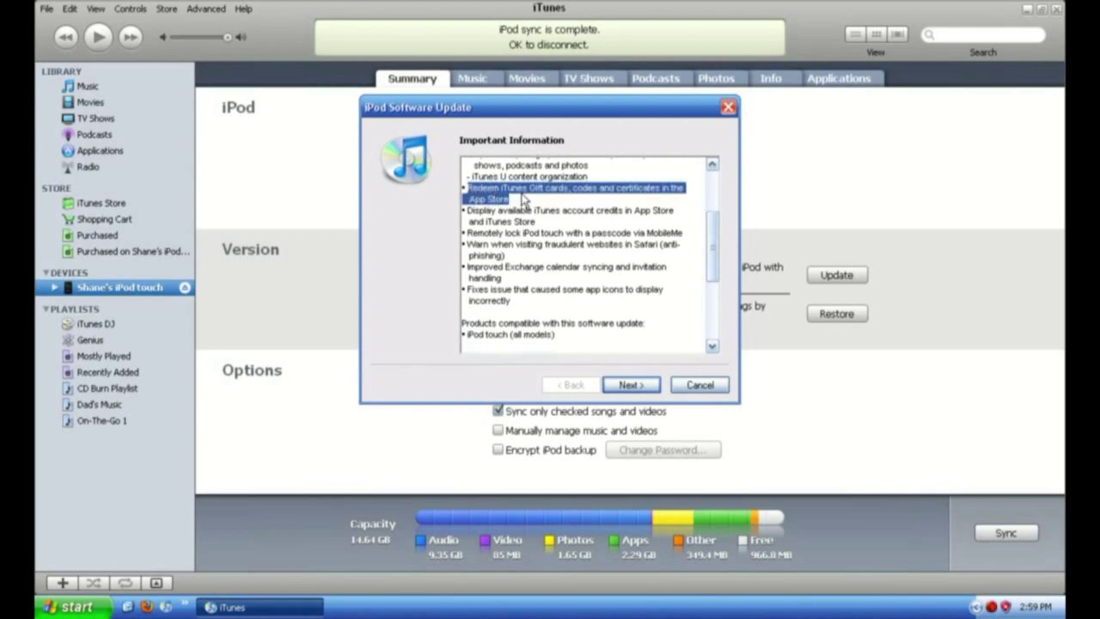
pyautogui.click(523, 208)
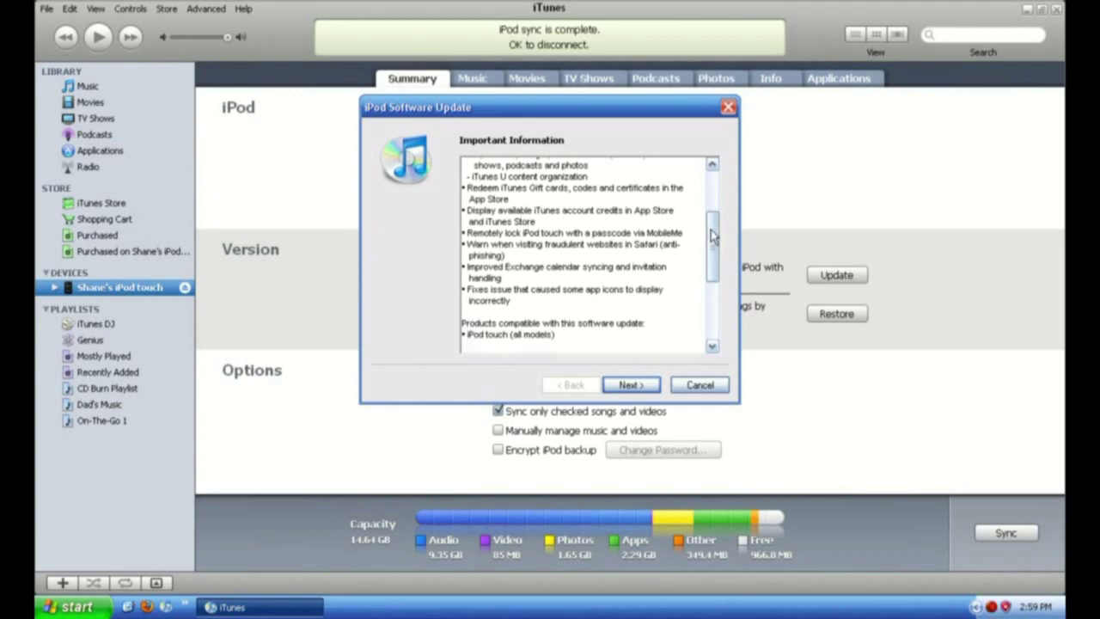
pyautogui.scroll(-1, 504, 193)
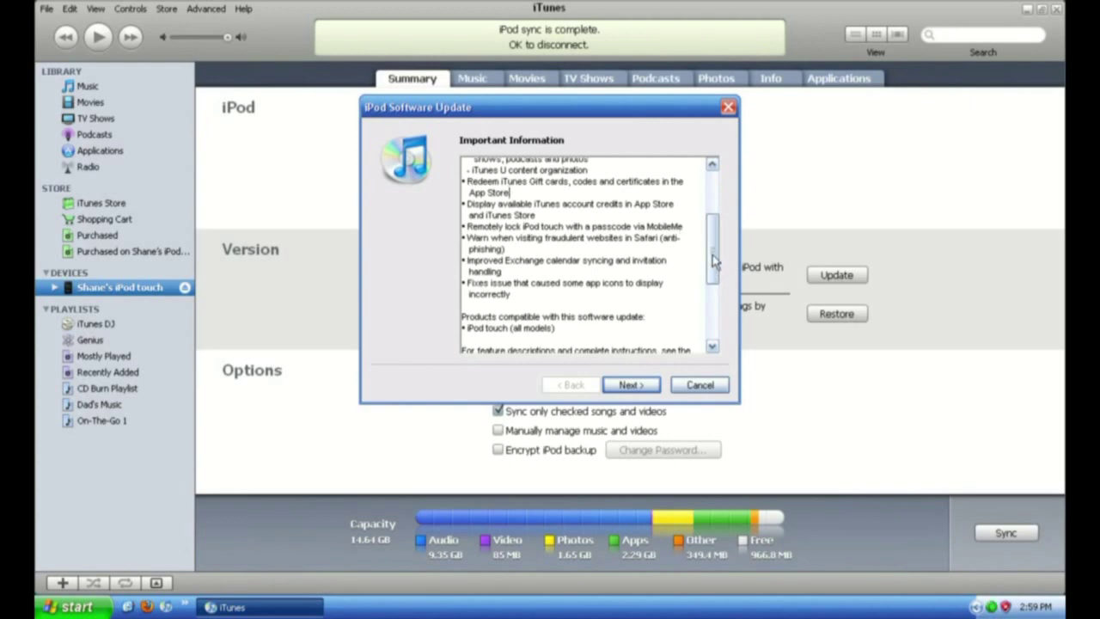
pyautogui.moveTo(713, 256); pyautogui.dragTo(713, 282)
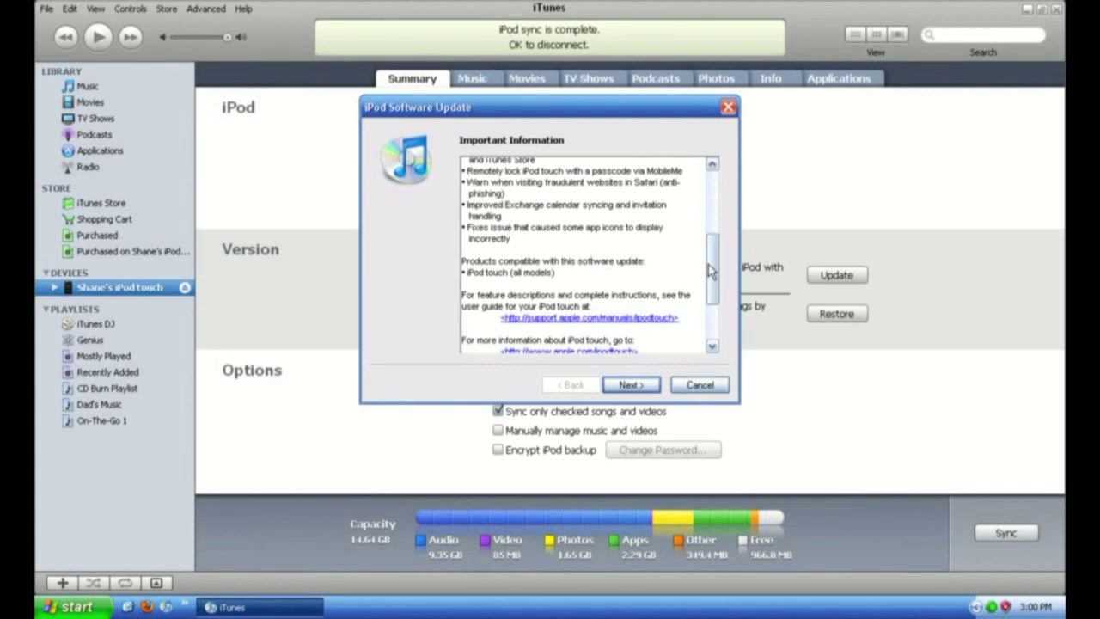
pyautogui.moveTo(709, 271); pyautogui.dragTo(710, 286)
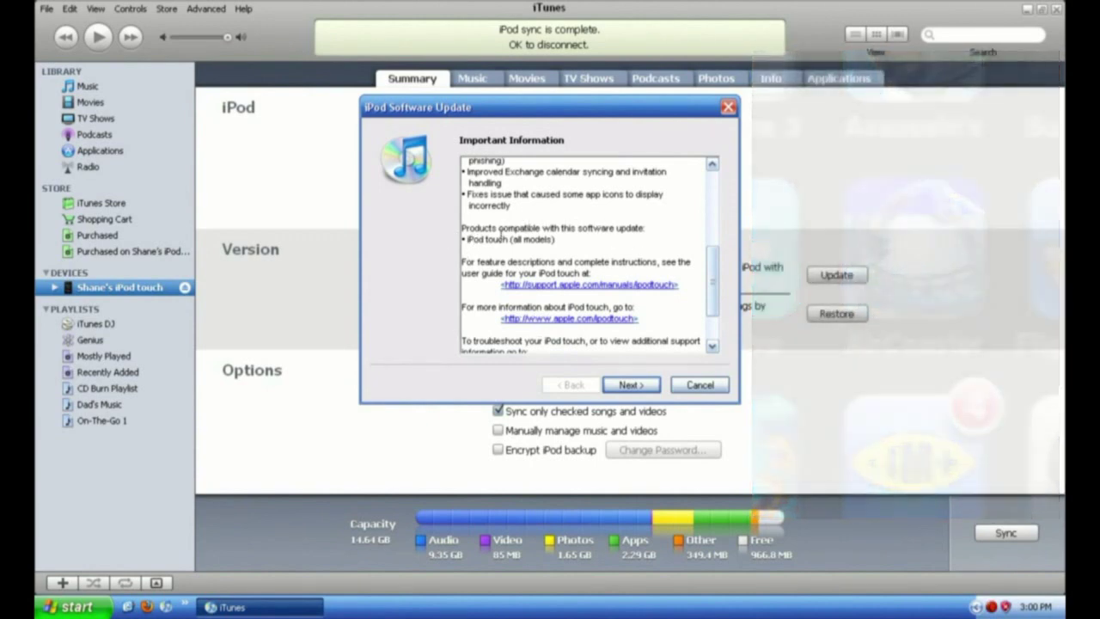
pyautogui.scroll(-2, 705, 284)
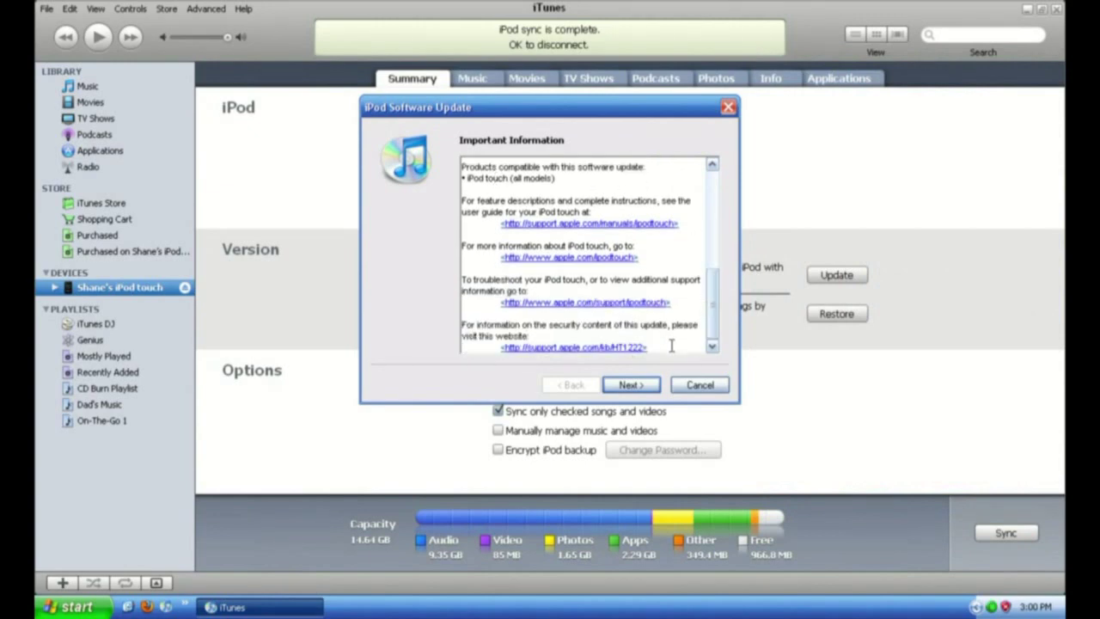
pyautogui.moveTo(668, 347); pyautogui.dragTo(356, 30)
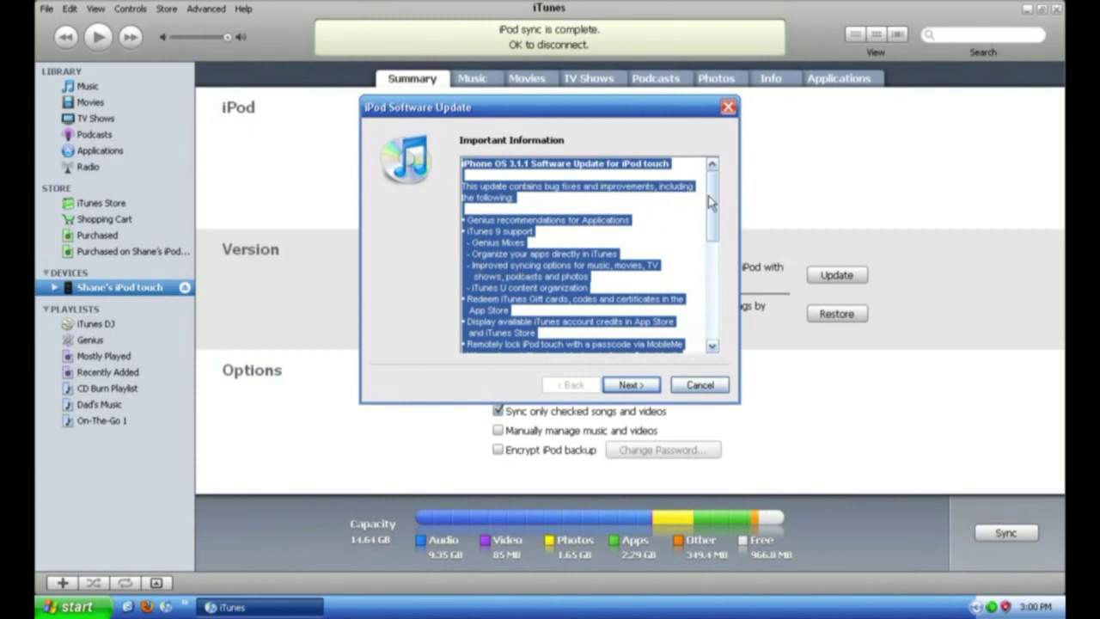
# Step: Read through the 3.1.1 notes, agree to the license, and show the download in Downloads
pyautogui.scroll(-2, 719, 228)
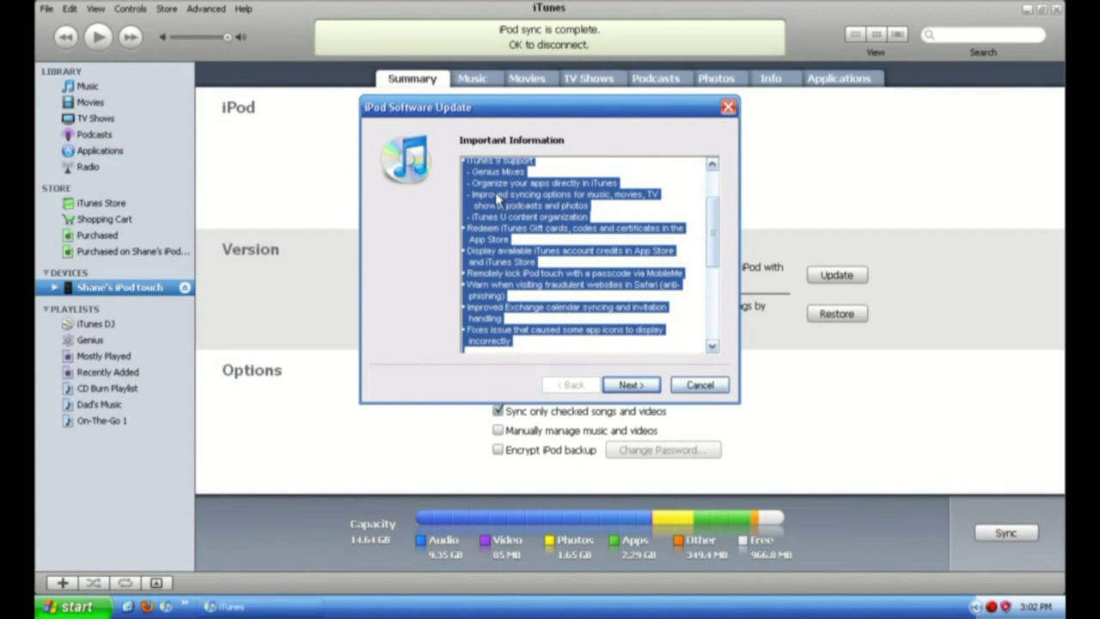
pyautogui.moveTo(718, 243); pyautogui.dragTo(718, 333)
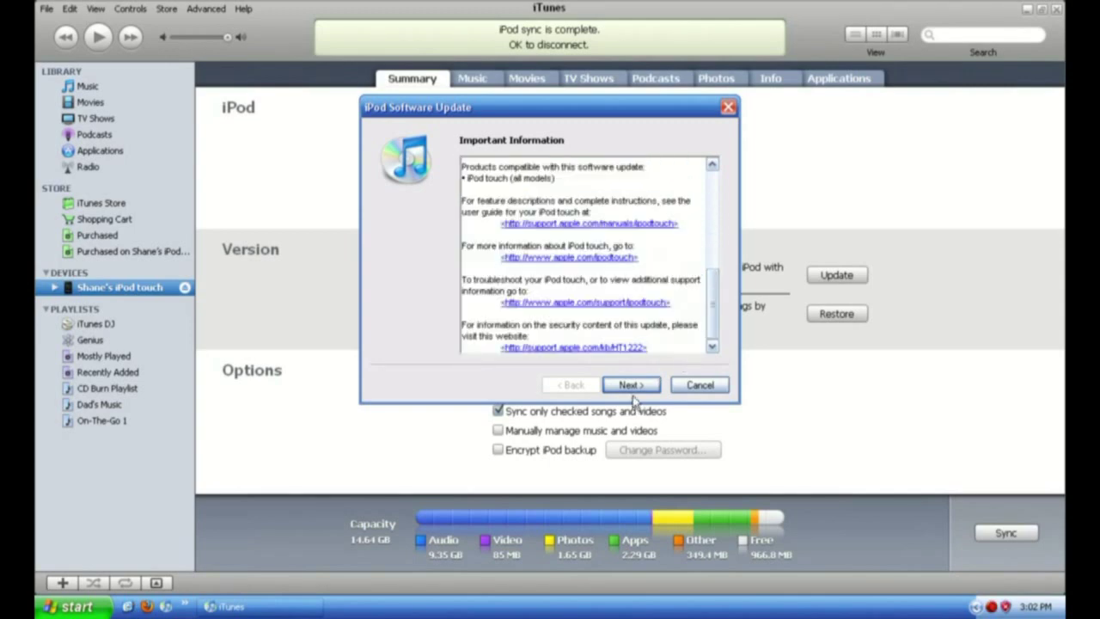
pyautogui.click(608, 391)
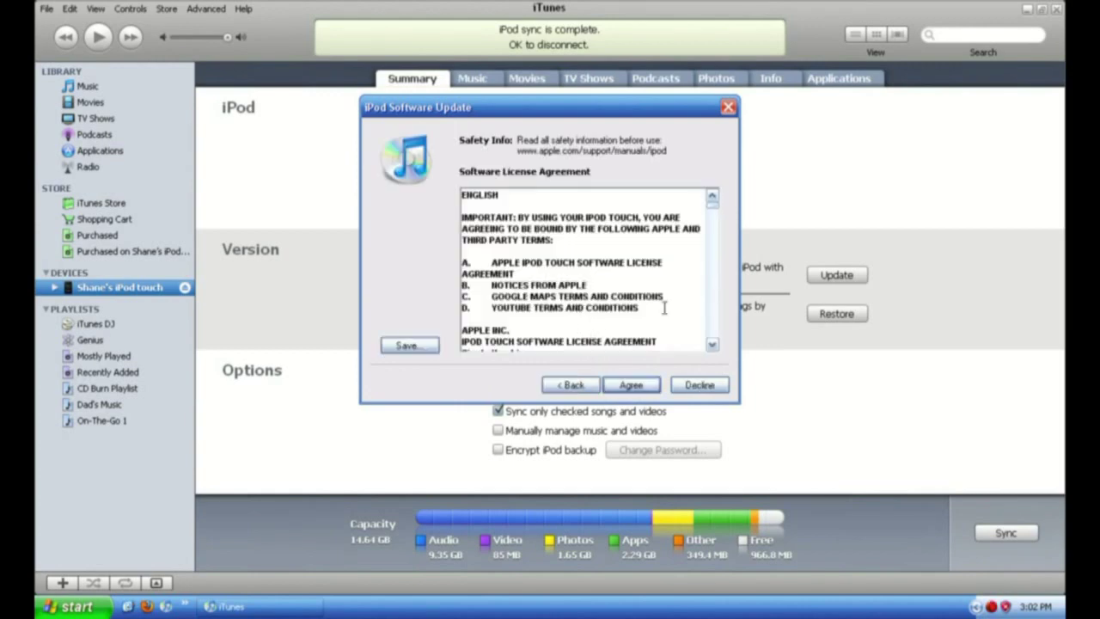
pyautogui.click(636, 384)
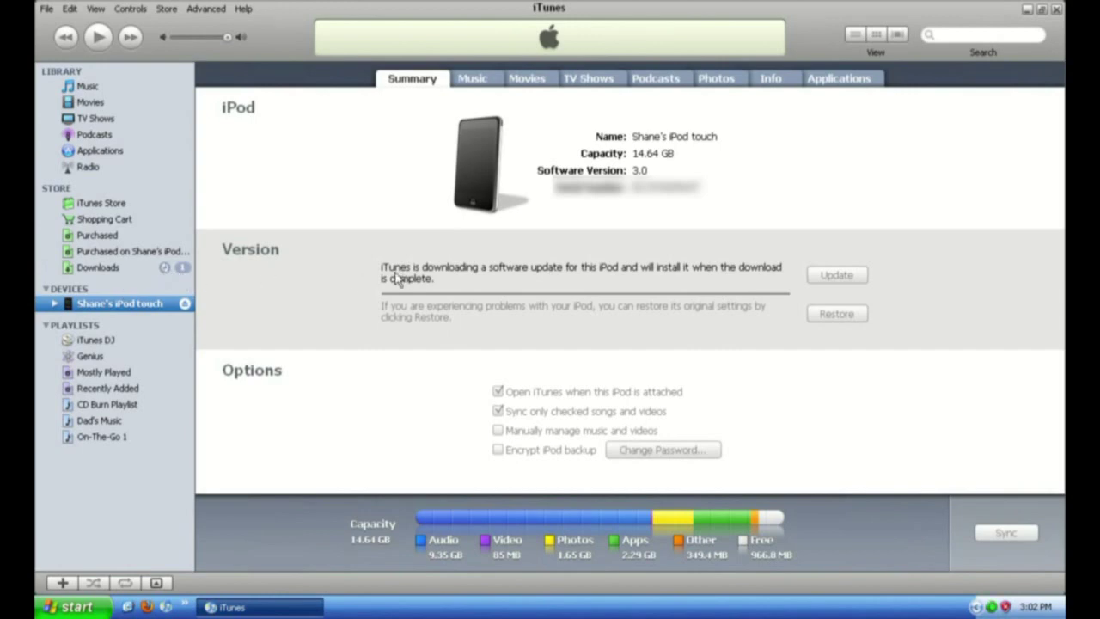
pyautogui.click(151, 269)
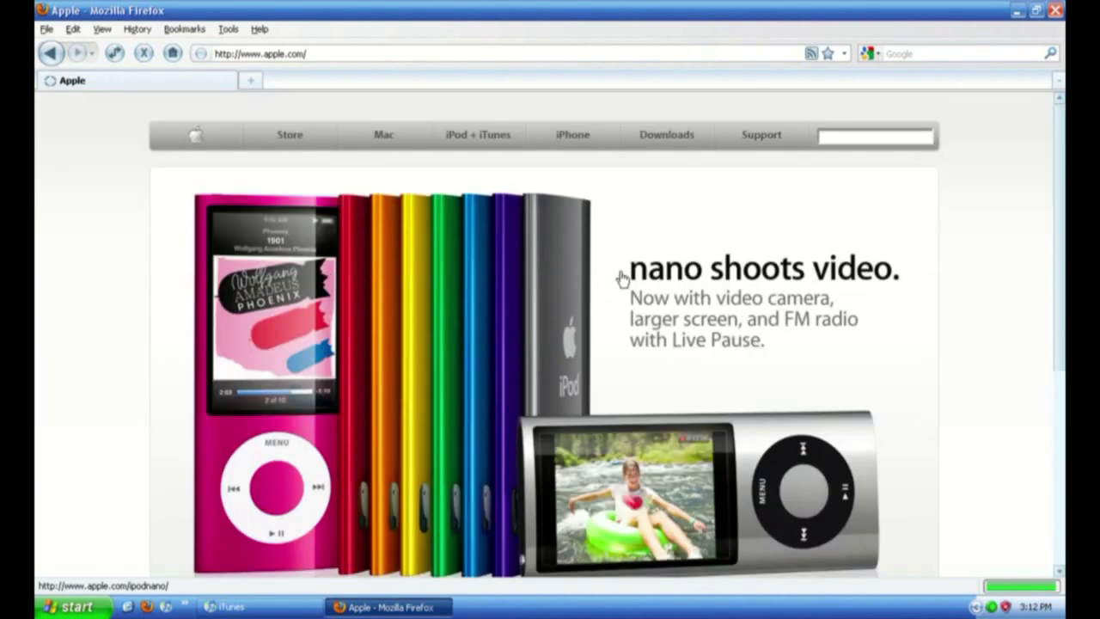
# Step: Open Apple's iPod + iTunes page in Firefox while the update keeps downloading
pyautogui.click(477, 142)
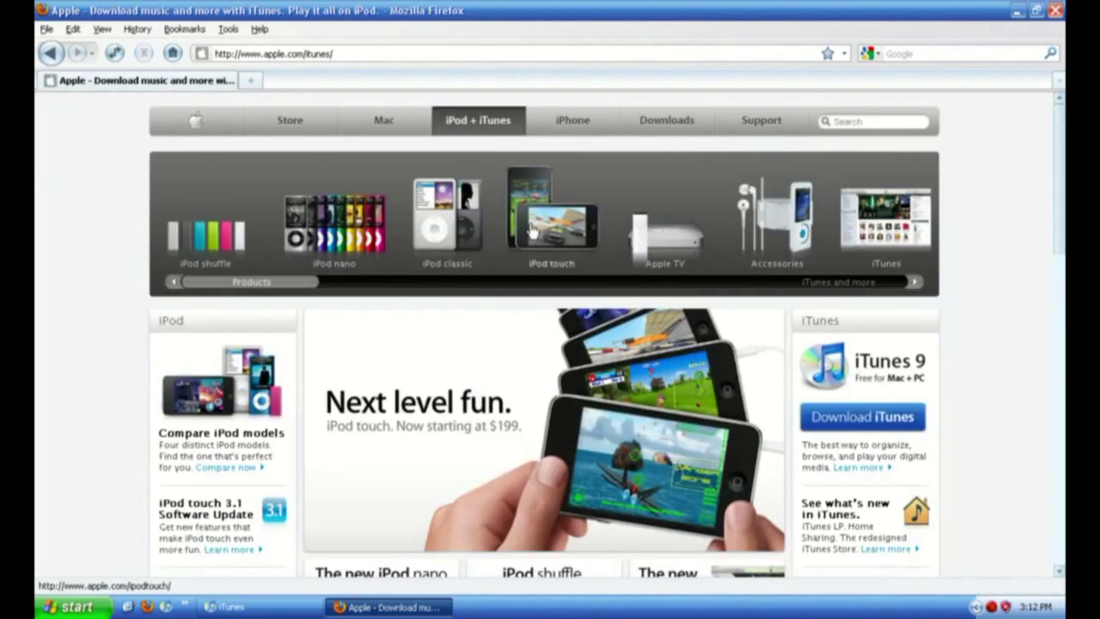
# Step: Go to Apple's iPod touch page, then open its Features page from the navigation bar
pyautogui.click(533, 230)
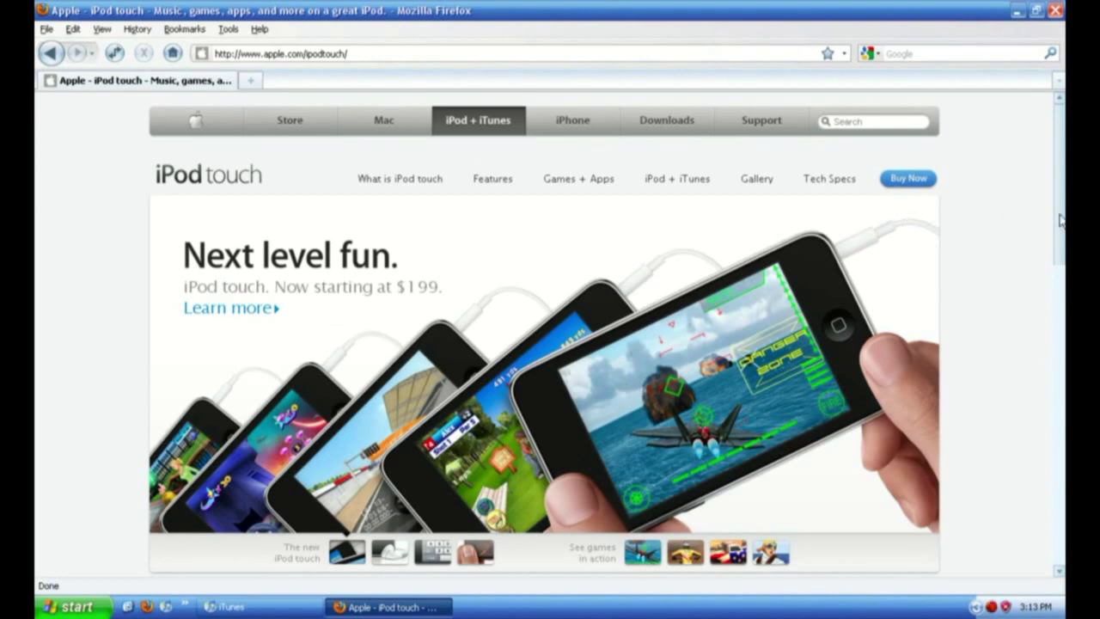
pyautogui.moveTo(1059, 216); pyautogui.dragTo(1060, 266)
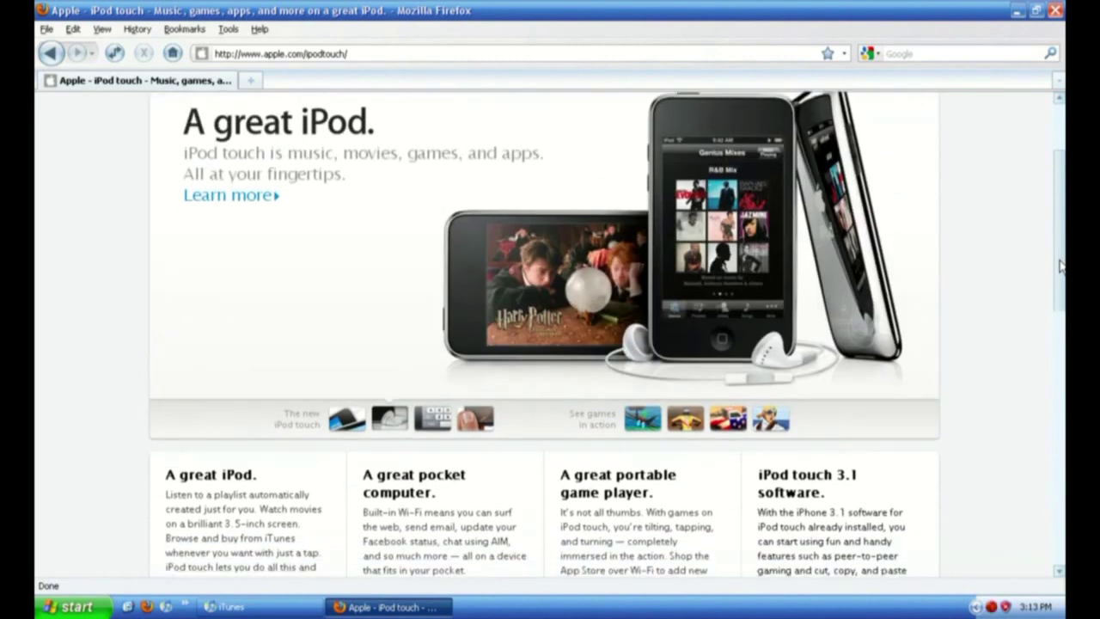
pyautogui.scroll(2, 1060, 267)
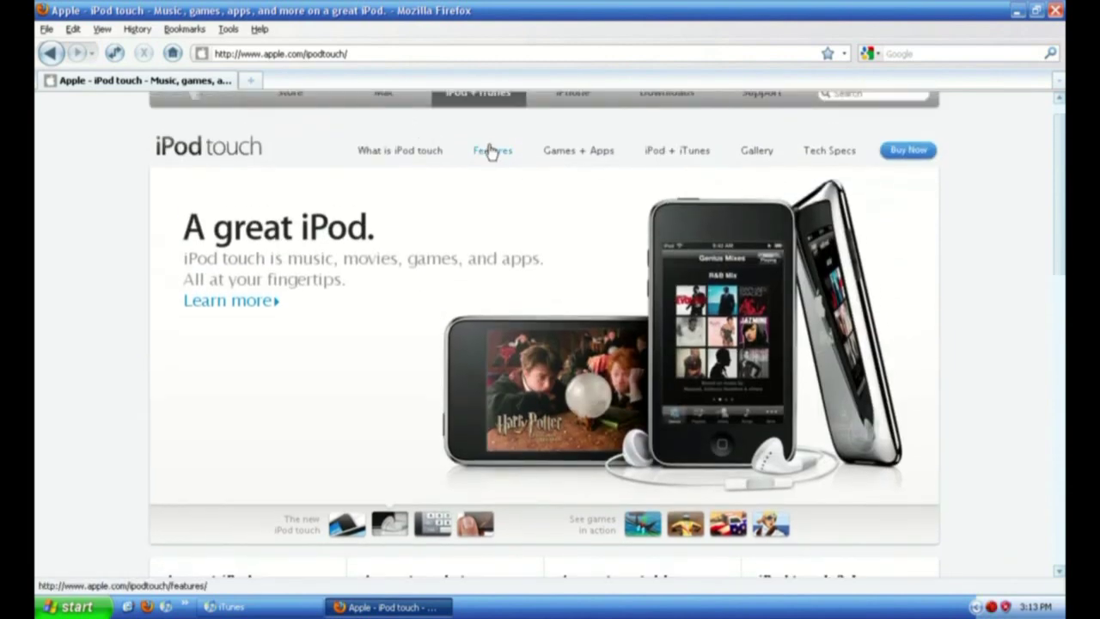
pyautogui.click(491, 152)
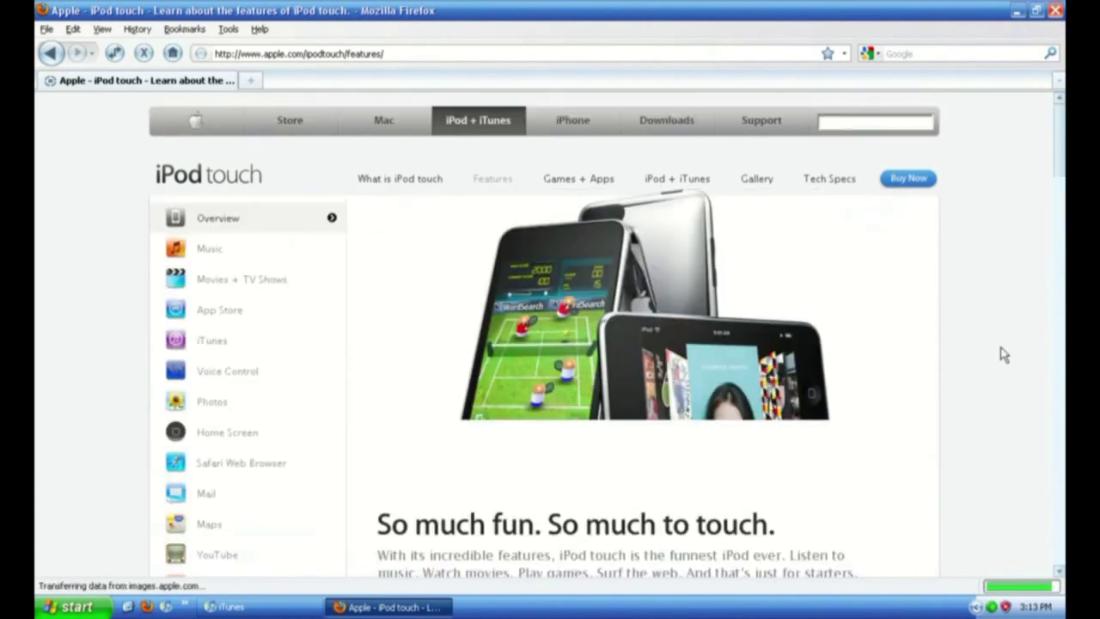
# Step: Scroll through the iPod touch feature grid and back up, then return to iTunes
pyautogui.scroll(-5, 607, 341)
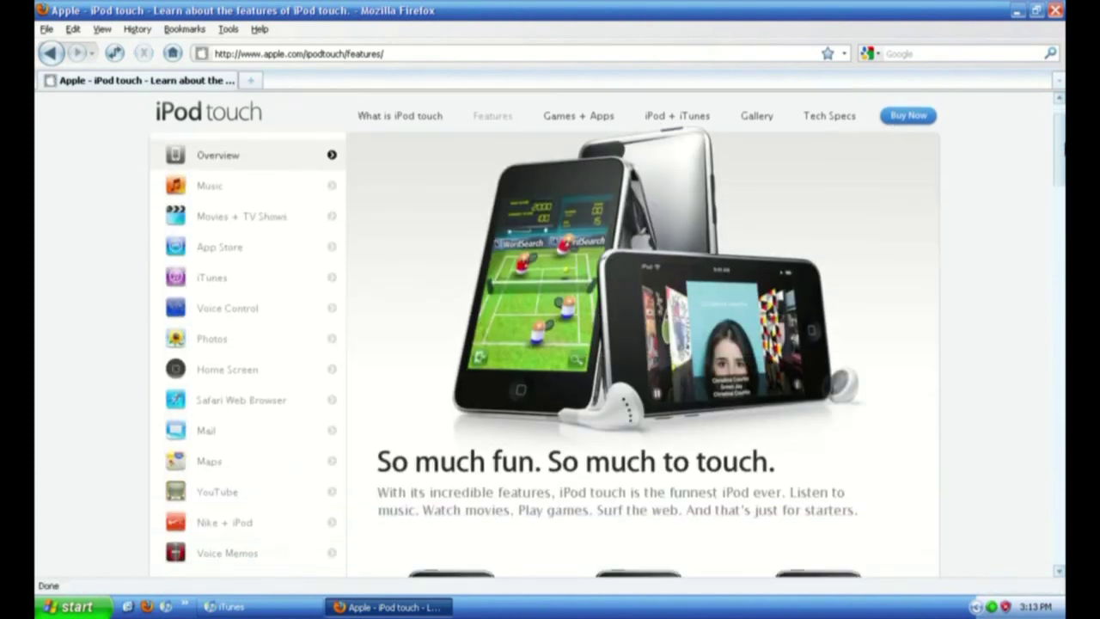
pyautogui.moveTo(1063, 177); pyautogui.dragTo(1057, 203)
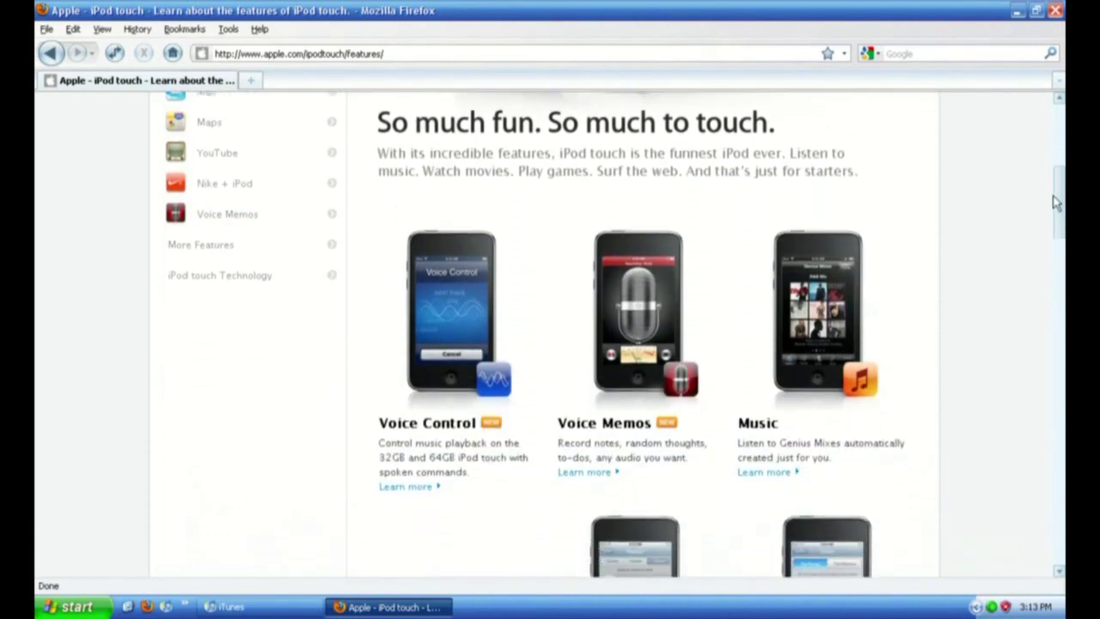
pyautogui.moveTo(1055, 202); pyautogui.dragTo(1057, 221)
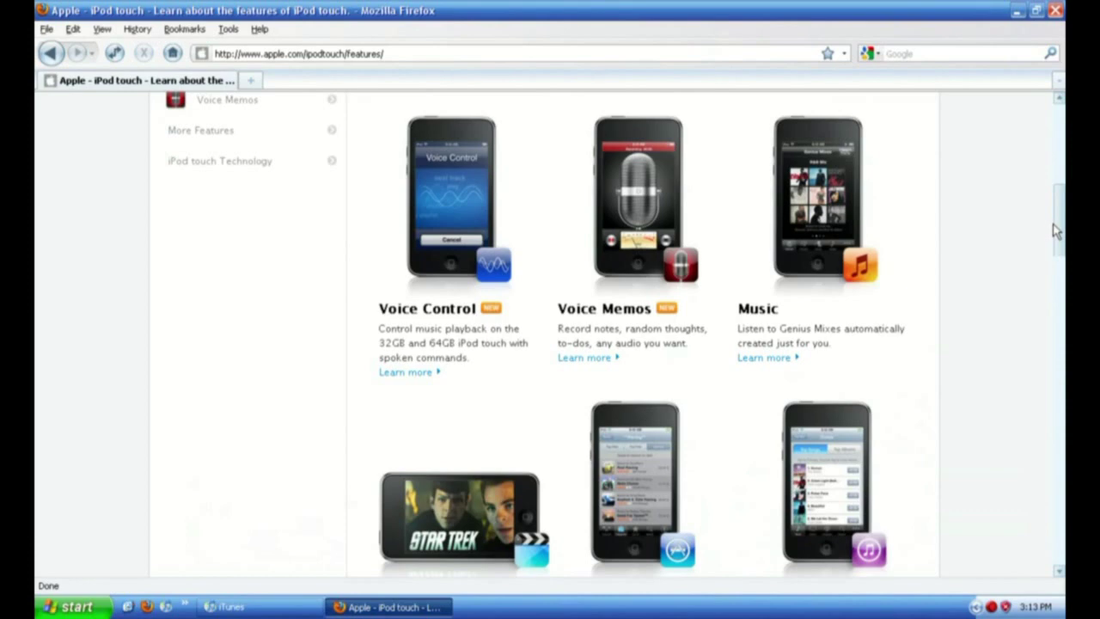
pyautogui.moveTo(1062, 225); pyautogui.dragTo(1060, 247)
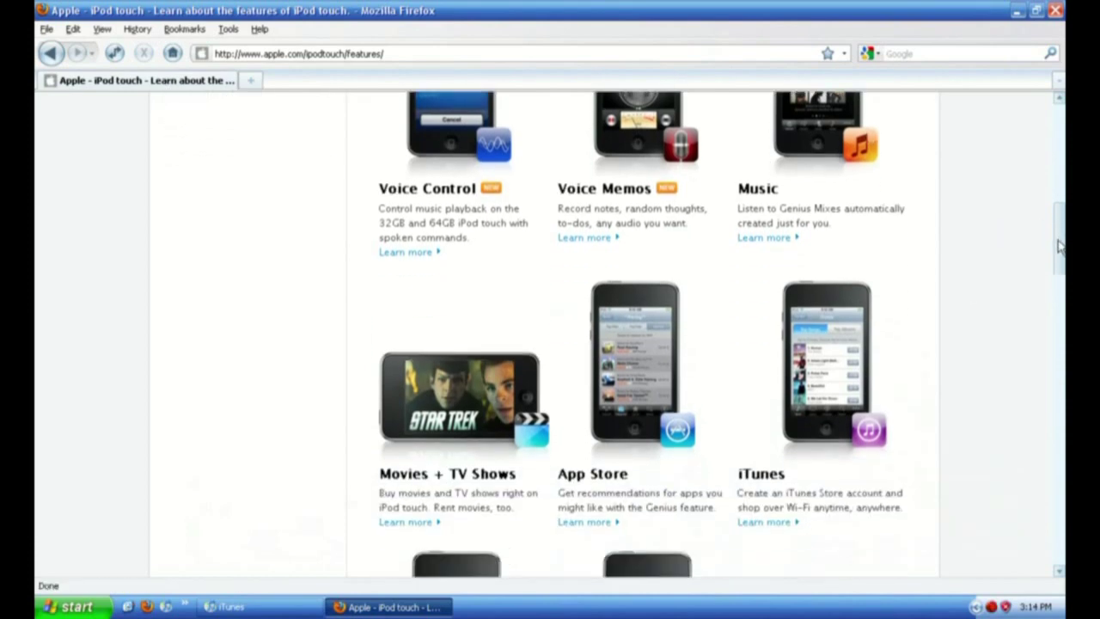
pyautogui.moveTo(1059, 247); pyautogui.dragTo(1039, 297)
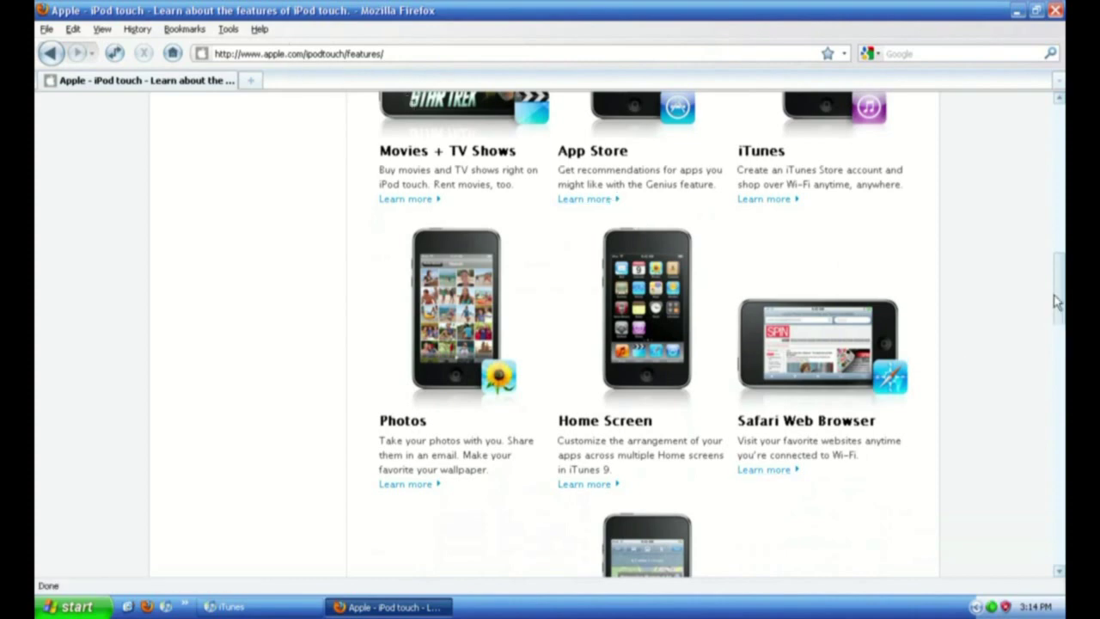
pyautogui.moveTo(1056, 302); pyautogui.dragTo(1028, 346)
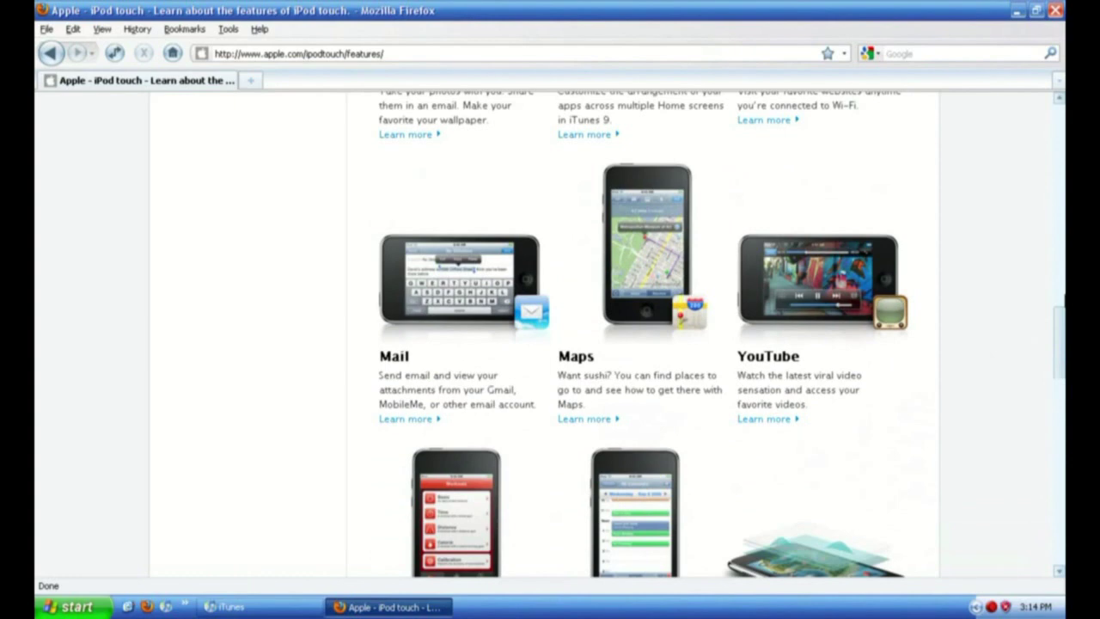
pyautogui.moveTo(1063, 328); pyautogui.dragTo(1062, 371)
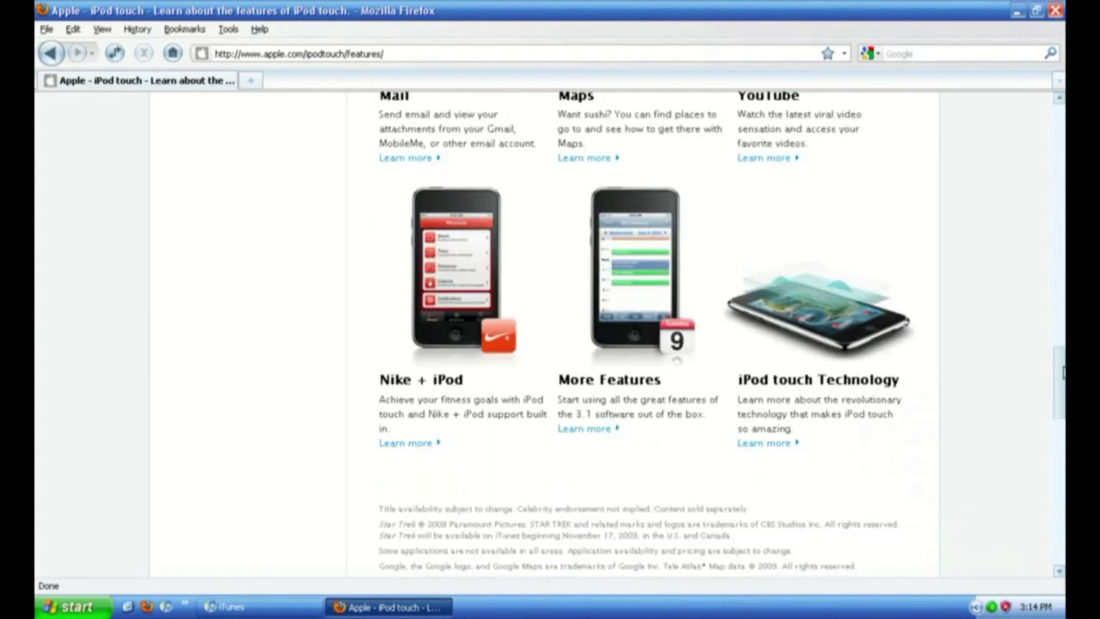
pyautogui.moveTo(1060, 371); pyautogui.dragTo(1060, 374)
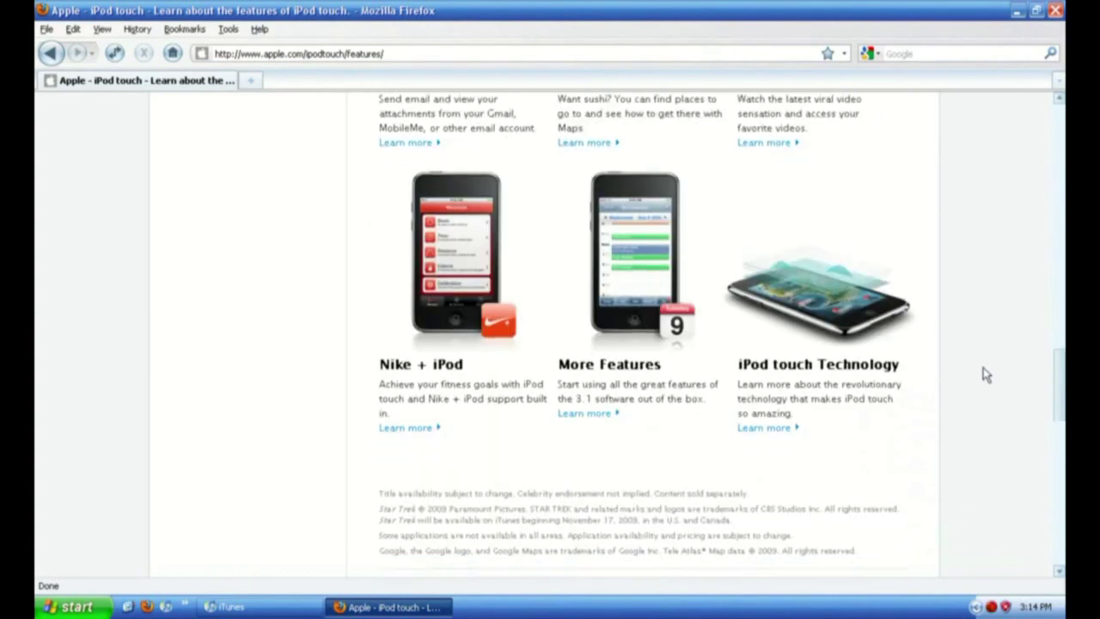
pyautogui.moveTo(1052, 326); pyautogui.dragTo(1056, 251)
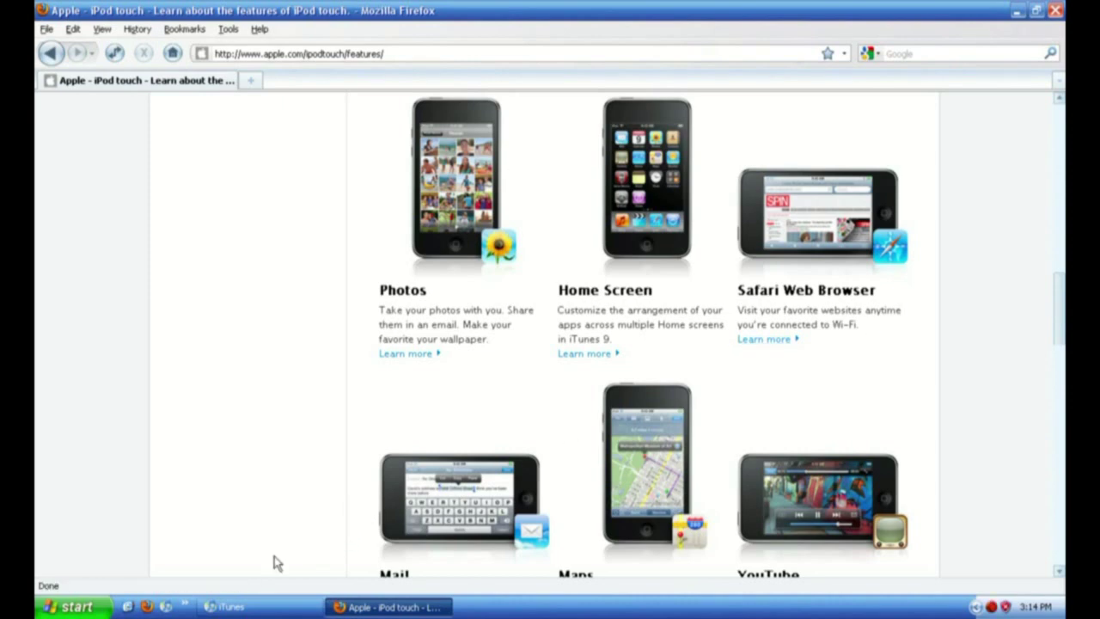
pyautogui.scroll(1, 1064, 311)
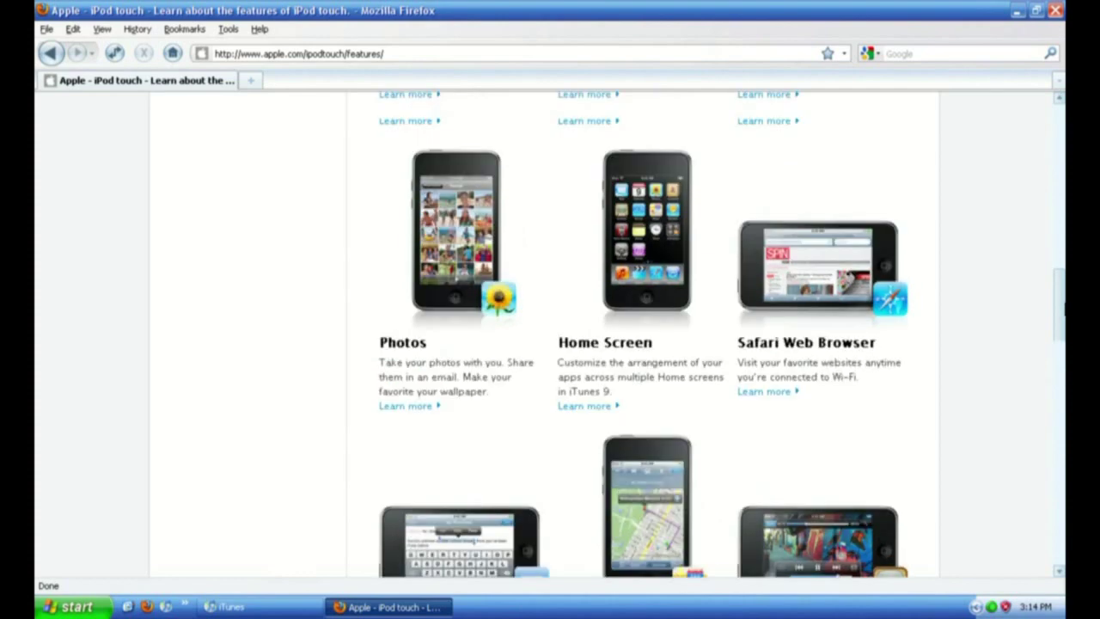
pyautogui.scroll(10, 1064, 311)
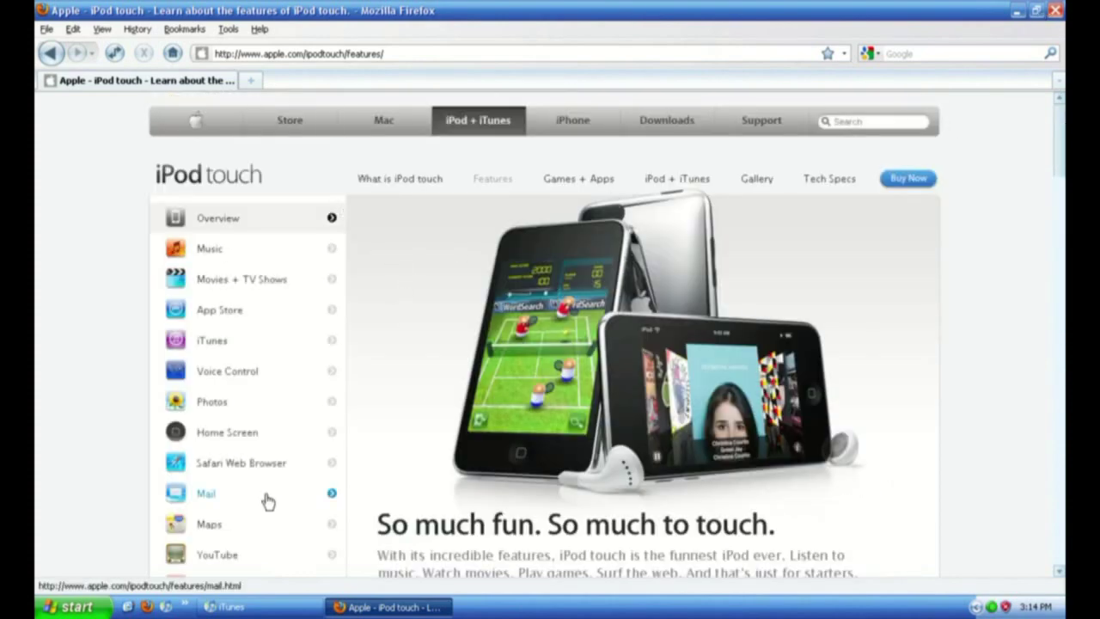
pyautogui.click(286, 609)
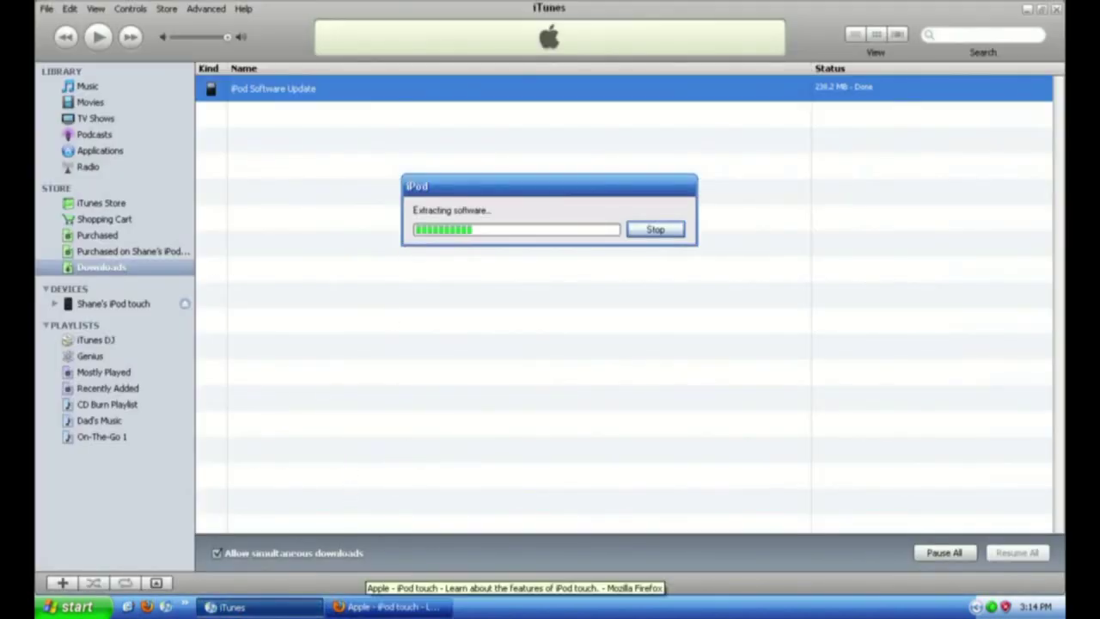
# Step: Close Firefox from its taskbar button, then glance at and dismiss the iTunes Help menu
pyautogui.rightClick(369, 609)
pyautogui.click(397, 597)
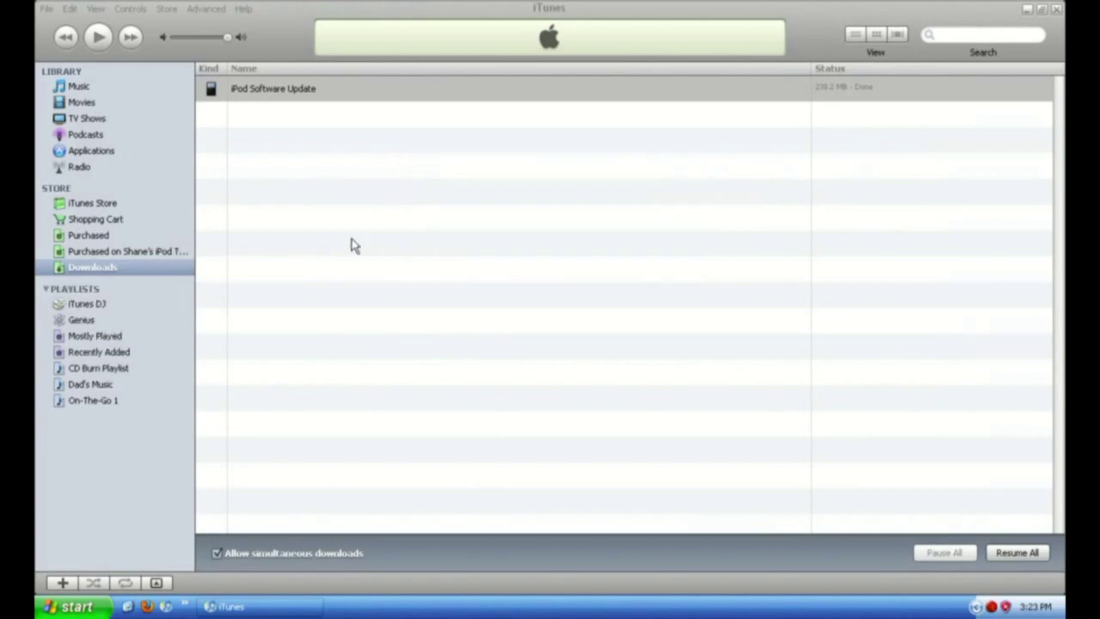
pyautogui.click(243, 8)
pyautogui.click(160, 209)
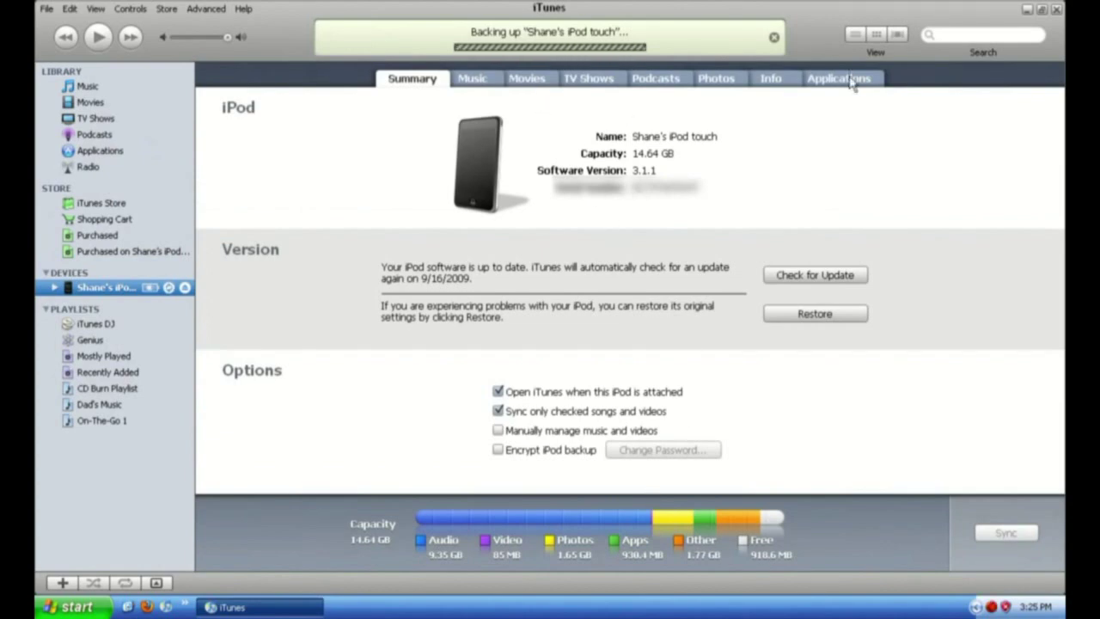
# Step: Show the iPod's Applications tab with its selected-apps sync settings
pyautogui.click(819, 85)
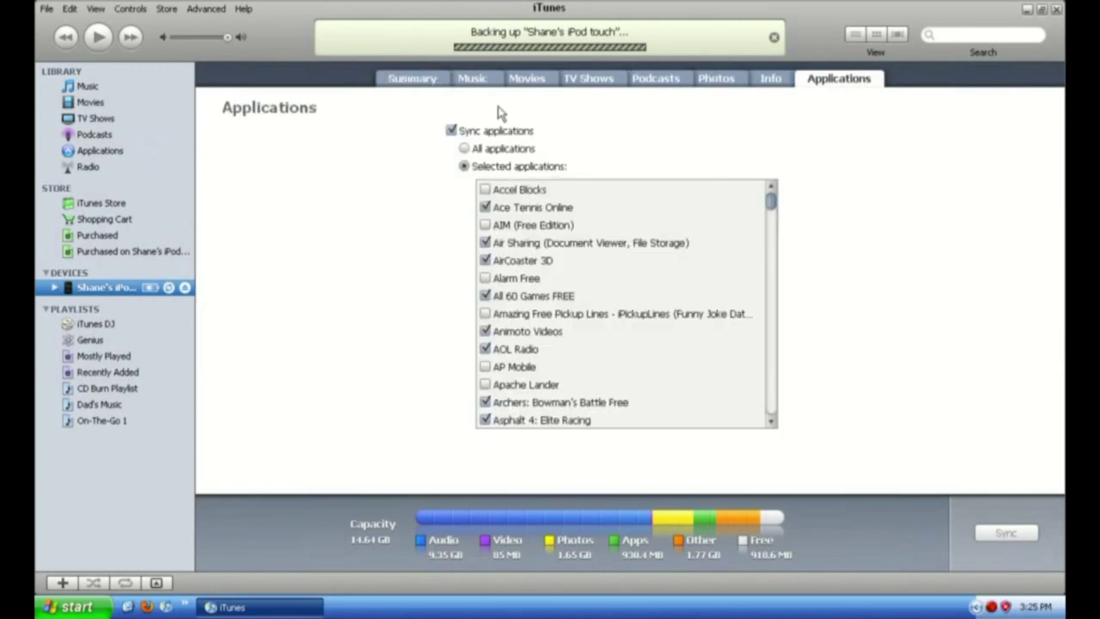